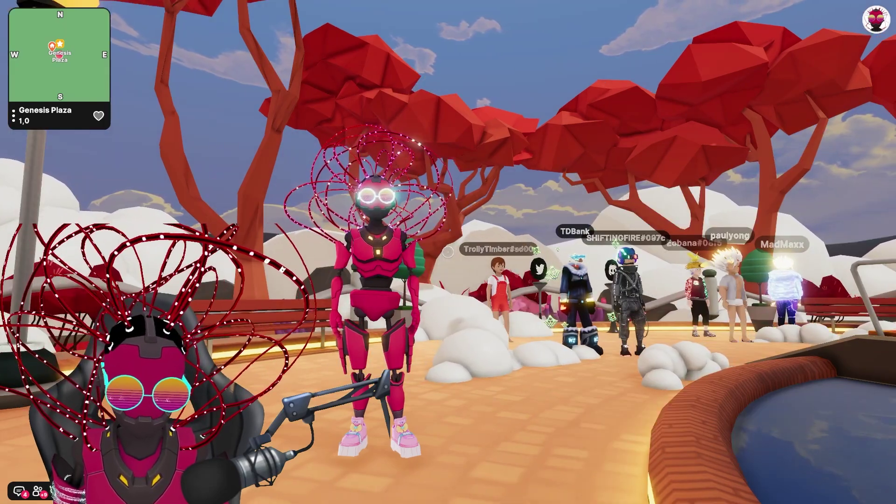
# - Open the Backpack and export the current avatar as a VRM file
pyautogui.press('i')
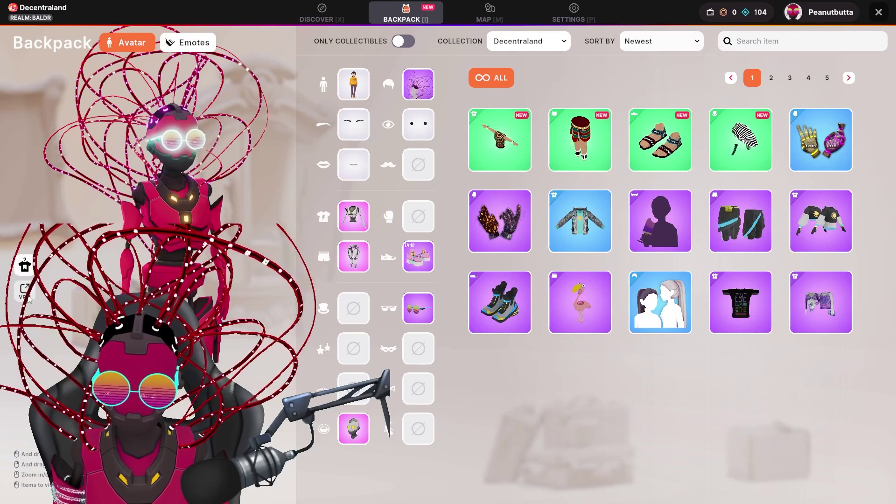
pyautogui.click(26, 293)
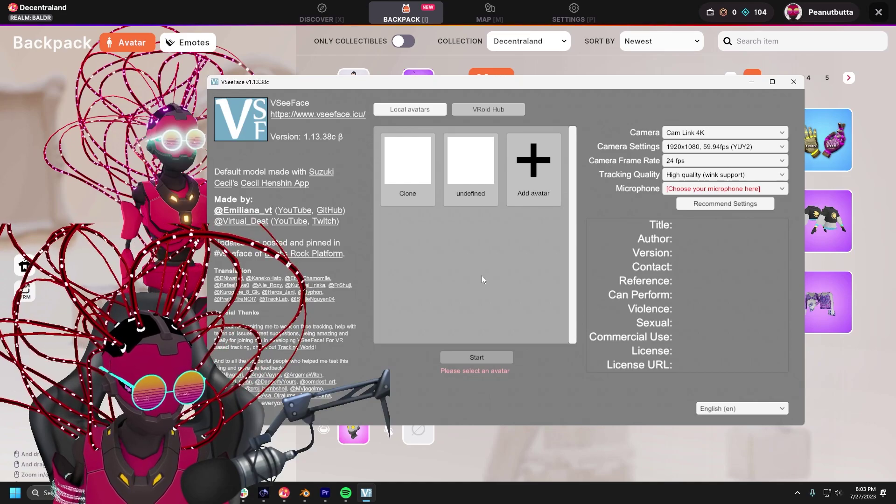
# - Add the exported .vrm from D:\VRMs as DCL Avatar and start VSeeFace with it
pyautogui.click(548, 183)
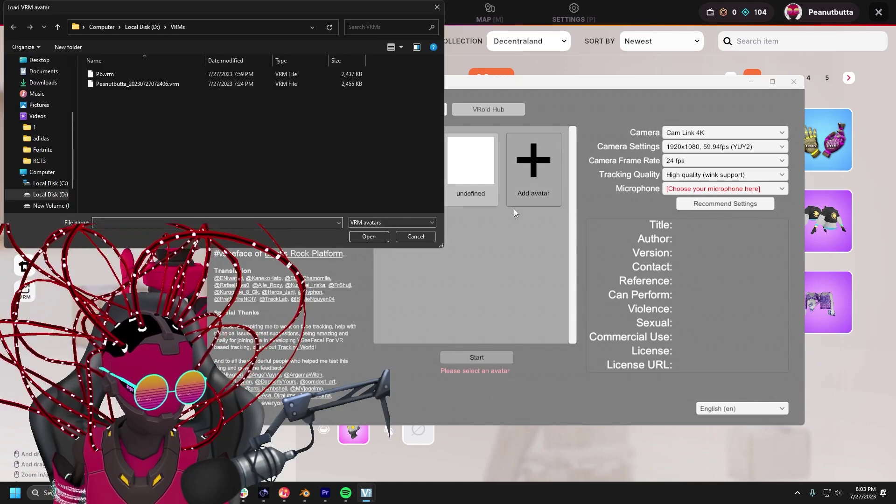
pyautogui.click(147, 84)
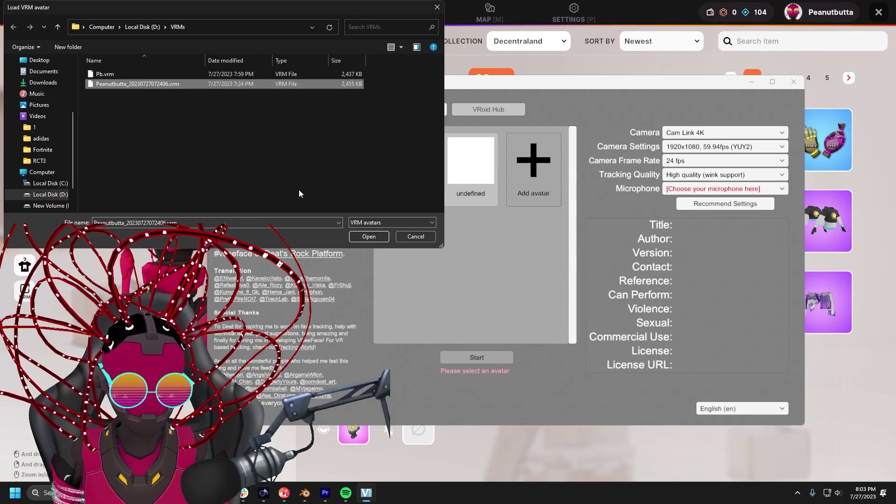
pyautogui.click(369, 236)
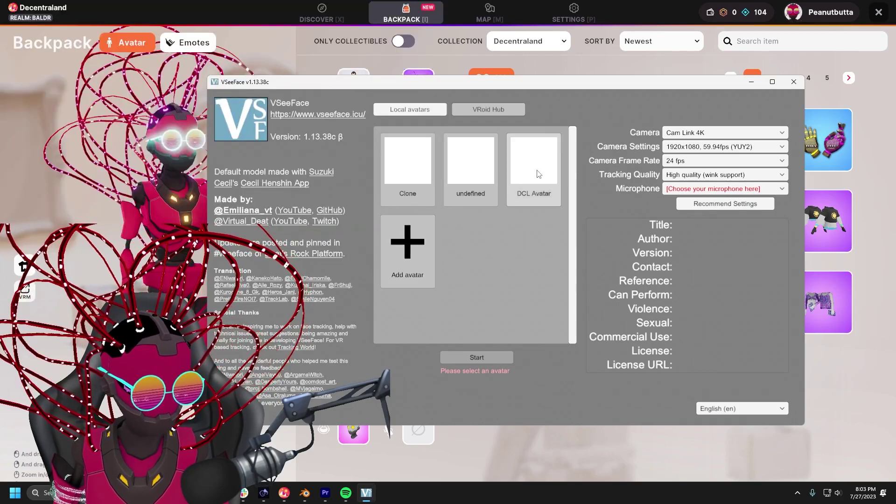
pyautogui.click(542, 193)
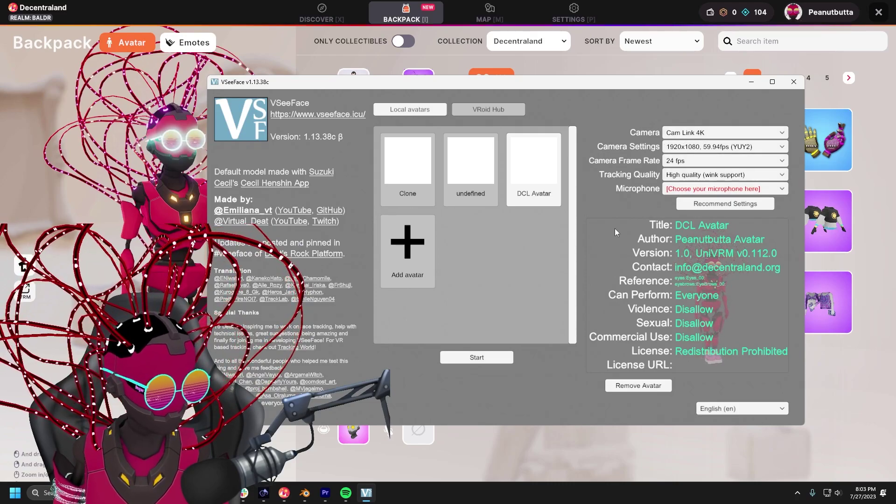
pyautogui.click(468, 360)
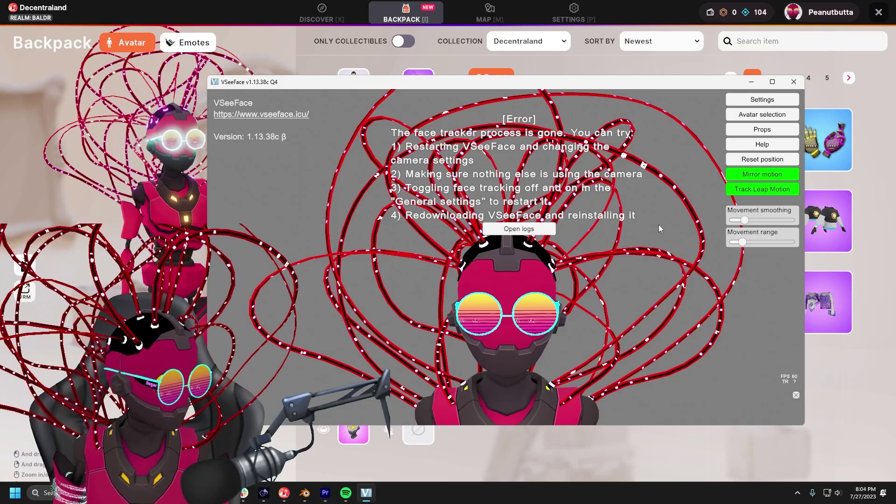
pyautogui.click(744, 100)
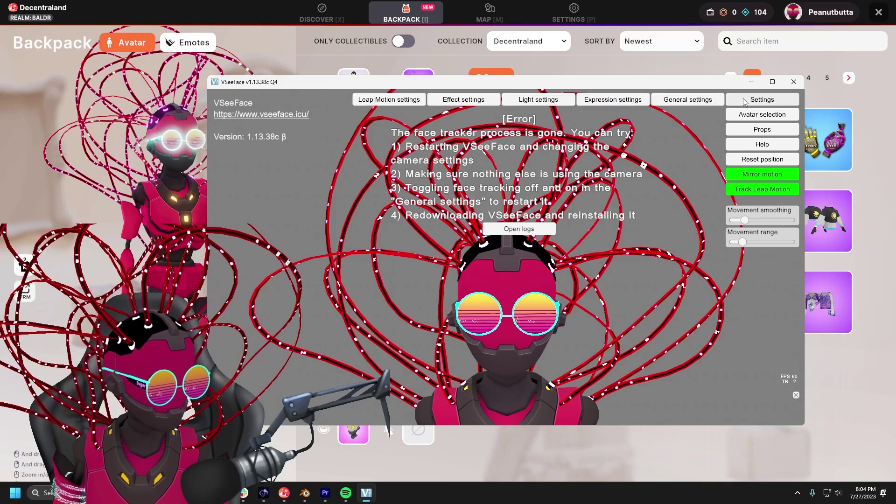
pyautogui.click(678, 103)
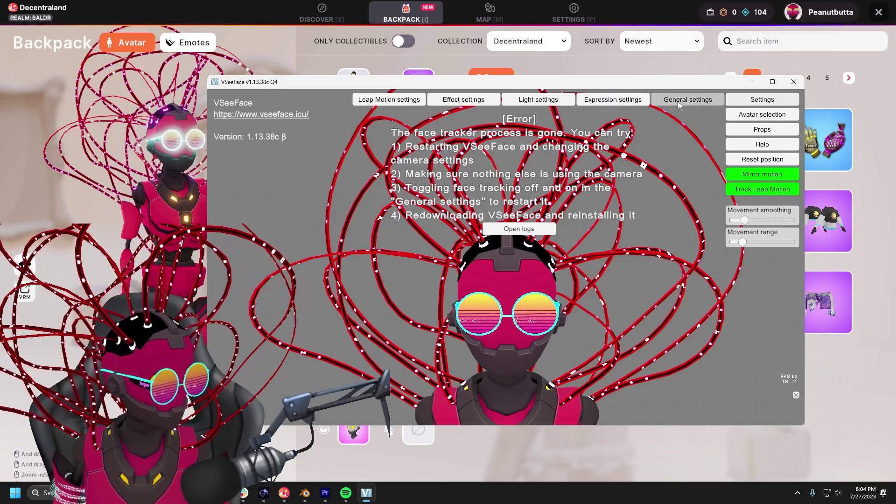
pyautogui.scroll(-5, 498, 229)
pyautogui.scroll(-8, 497, 229)
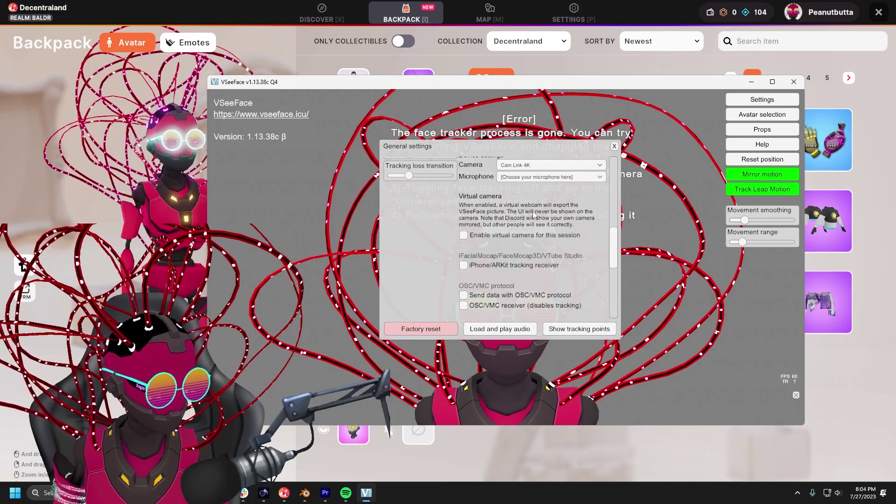
pyautogui.click(614, 146)
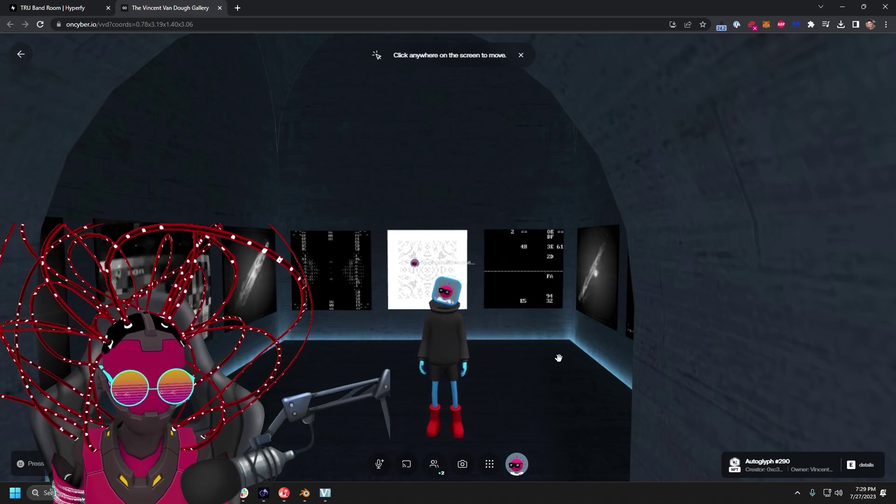
# - Upload the exported Peanutbutta .vrm as a custom avatar in OnCyber's profile settings
pyautogui.click(515, 466)
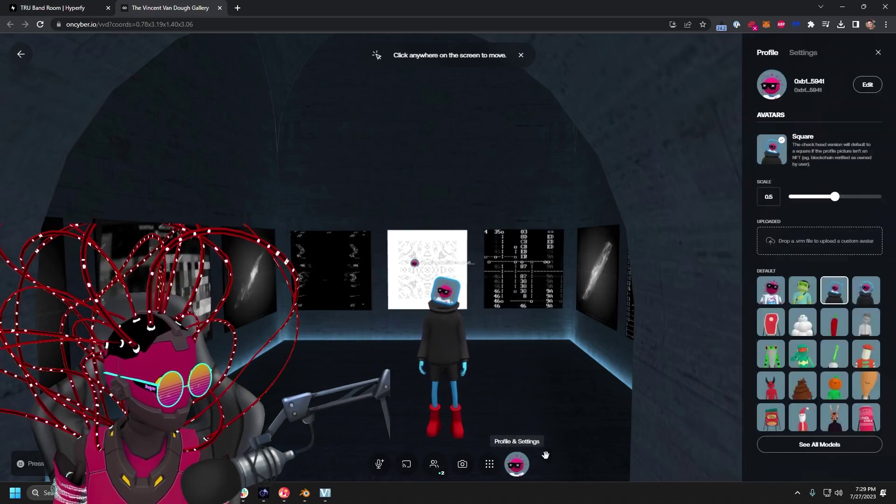
pyautogui.click(789, 241)
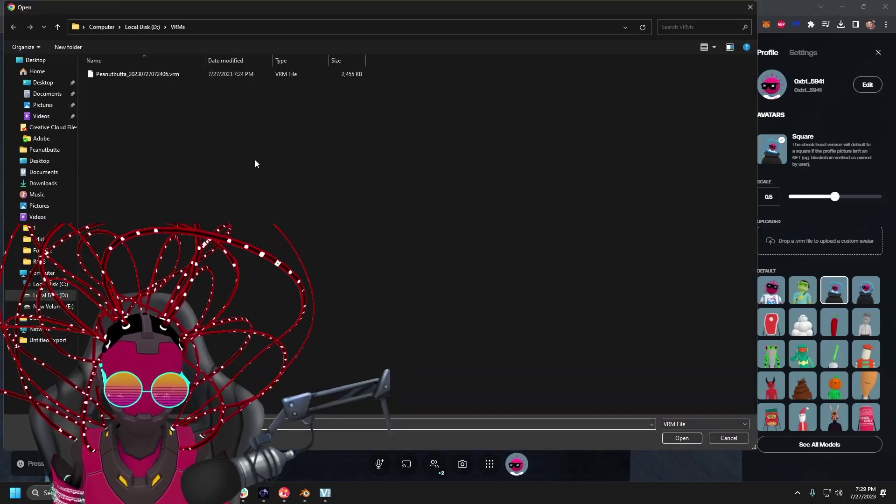
pyautogui.click(141, 75)
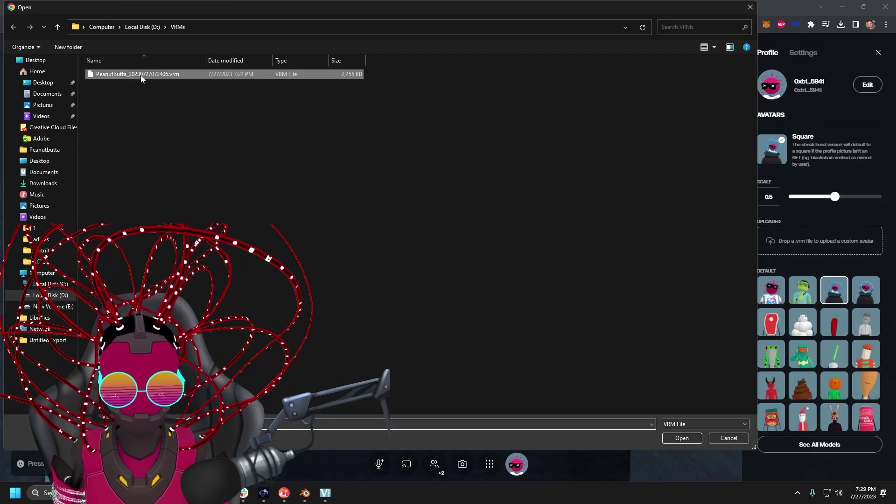
pyautogui.click(677, 436)
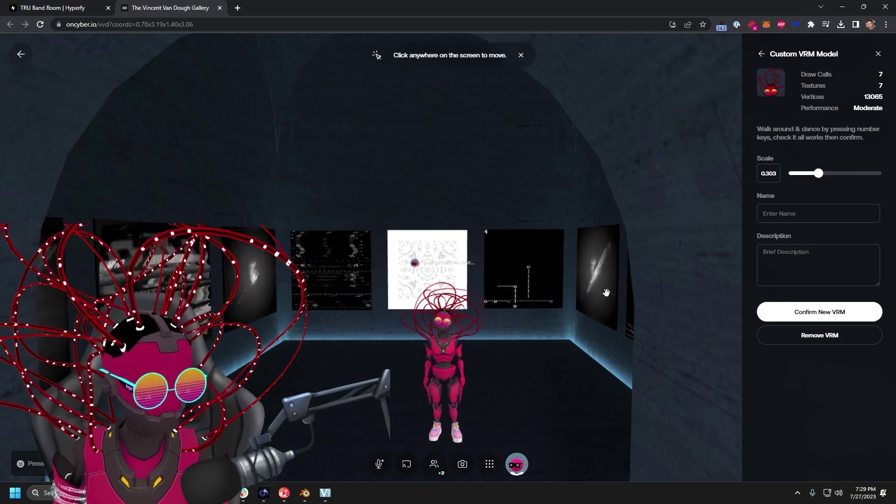
# - Set the avatar scale to 0.75 and walk it through the archway into the next room
pyautogui.moveTo(820, 174); pyautogui.dragTo(847, 175)
pyautogui.click(387, 363)
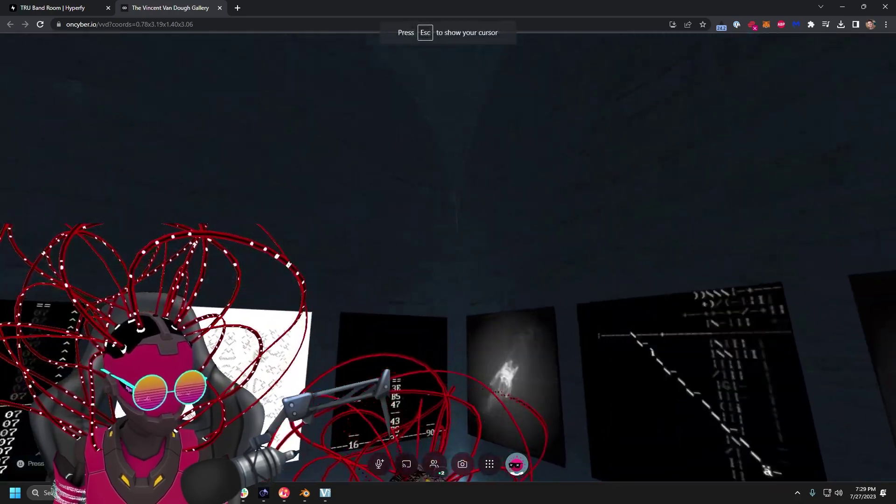
pyautogui.press('w')
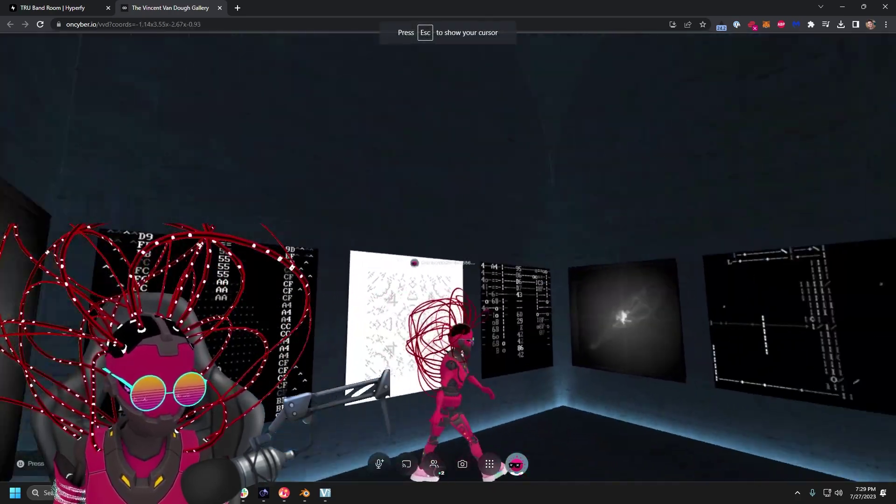
pyautogui.press('w')
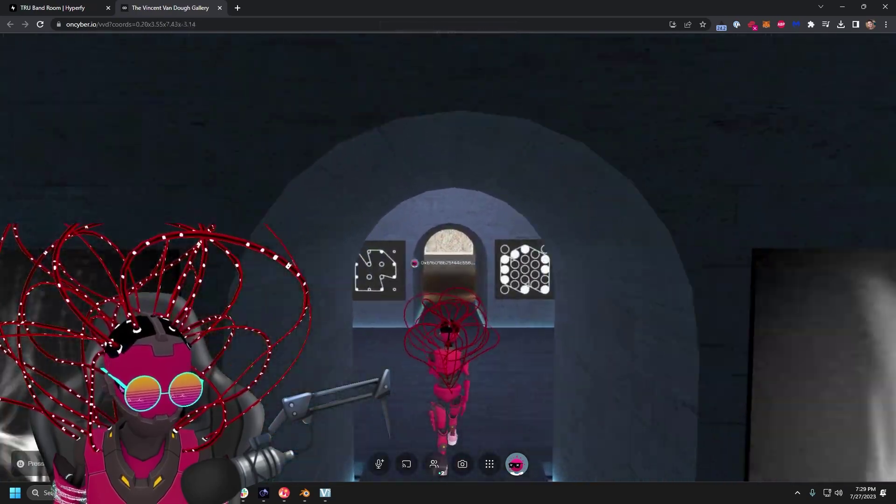
pyautogui.press('w')
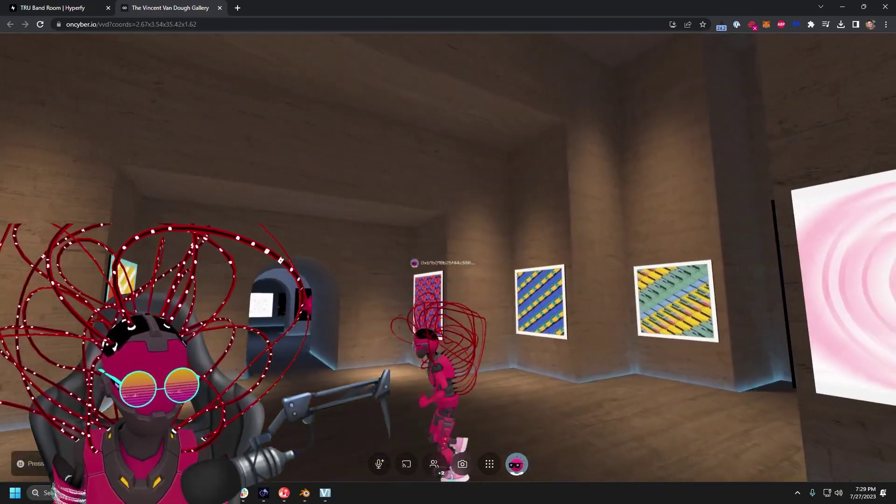
pyautogui.press('w')
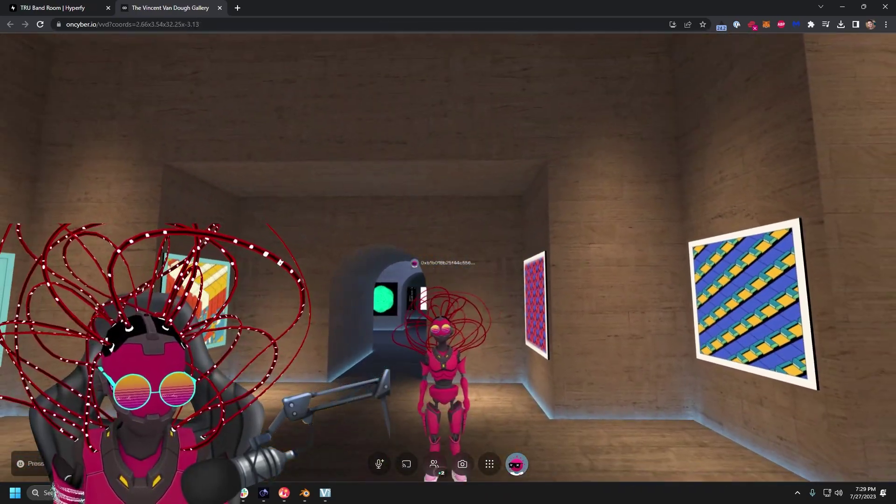
pyautogui.hotkey('ctrl', '1')
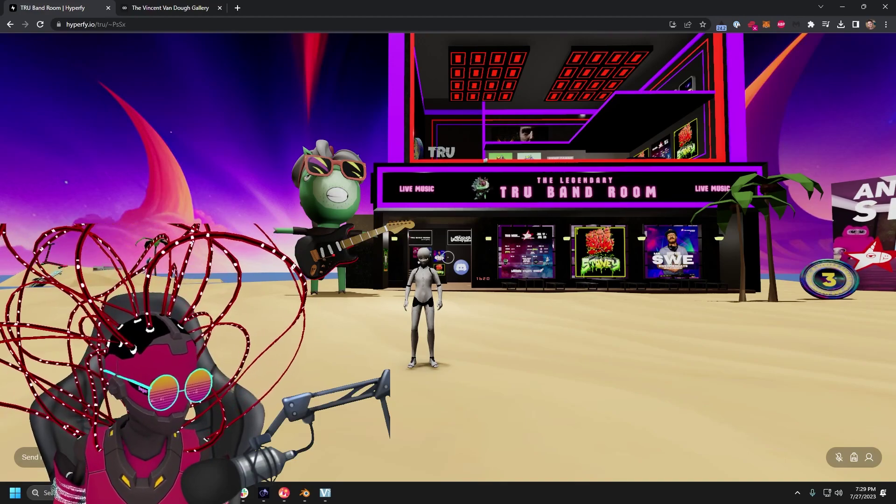
# - Load the Peanutbutta VRM as the Hyperfy avatar, previewed as Heavy at 2.4 MB
pyautogui.click(870, 458)
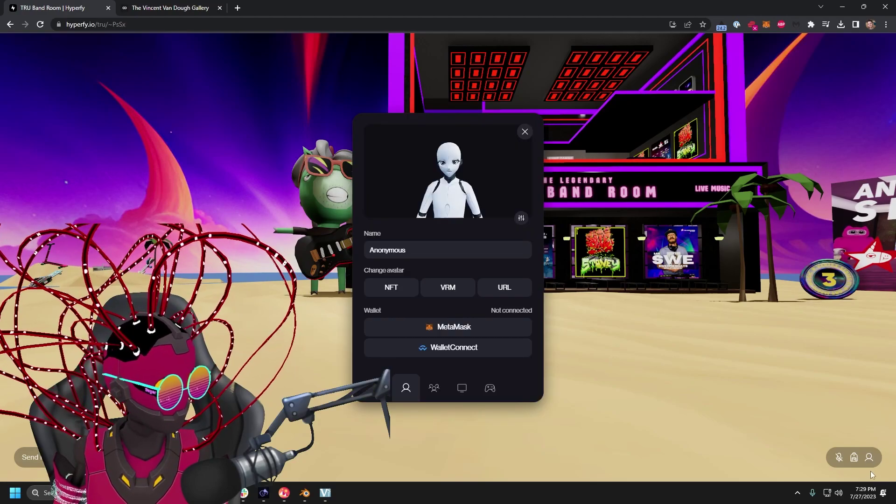
pyautogui.click(446, 298)
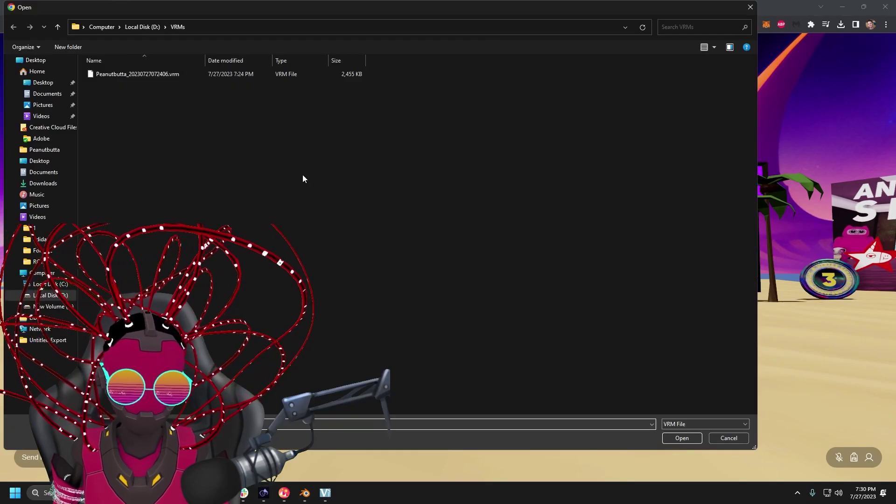
pyautogui.click(694, 436)
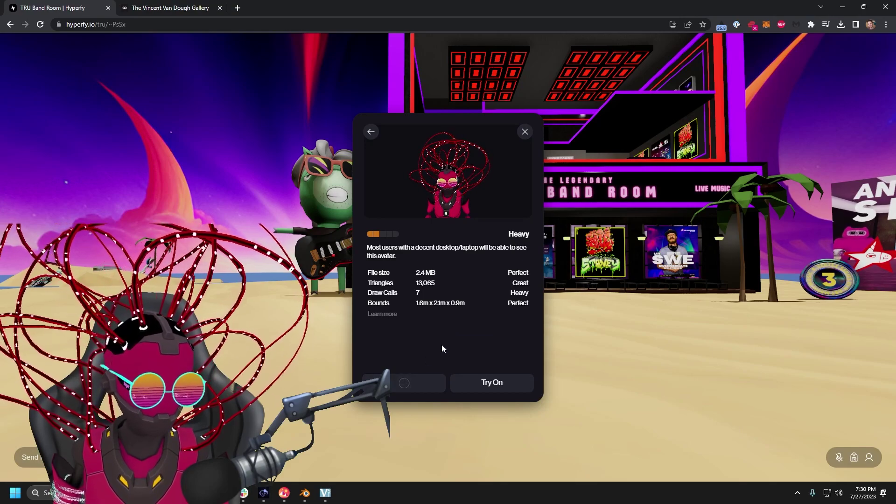
# - Walk the avatar up to the front of the TRU Band Room building
pyautogui.press('s')
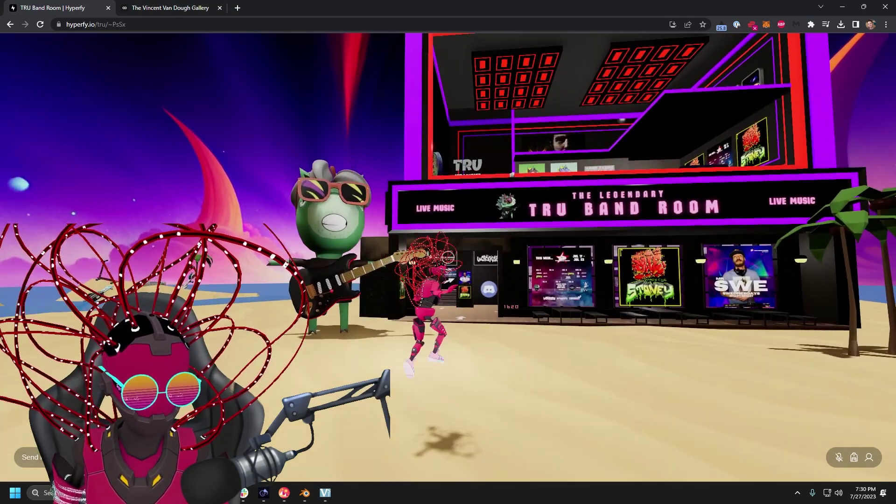
pyautogui.press('s')
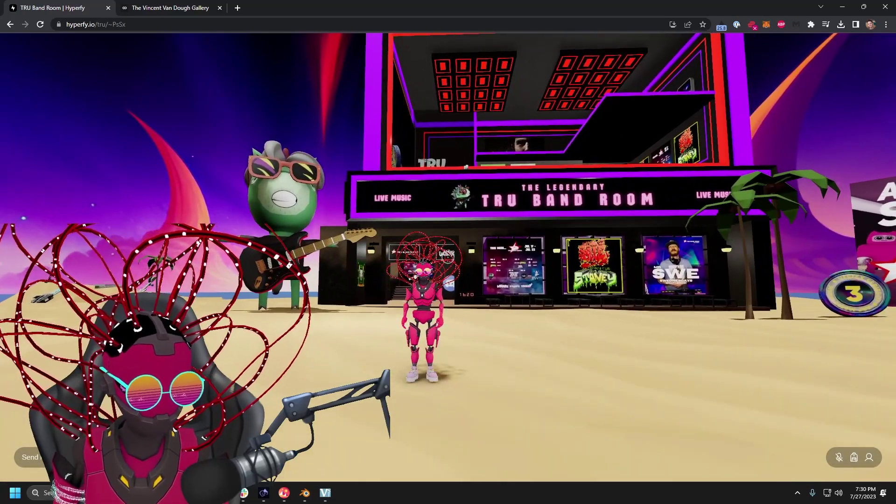
pyautogui.press('s')
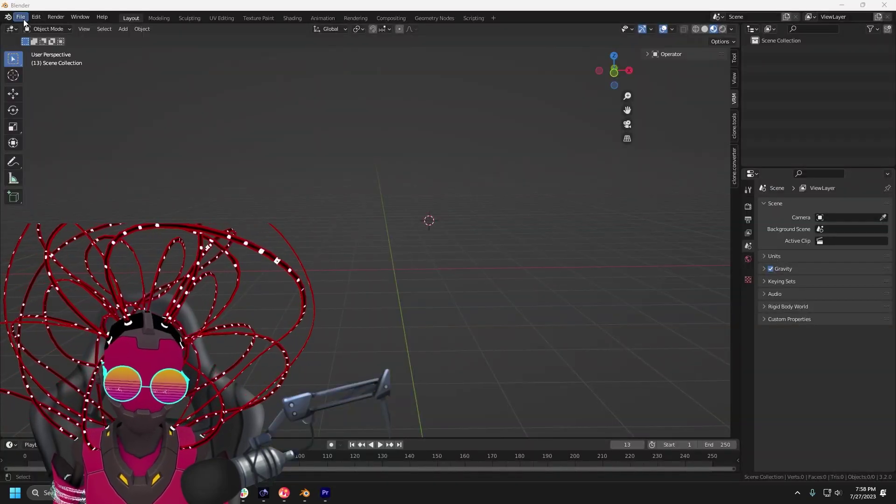
# - Import the Peanutbutta avatar file through File > Import > VRM (.vrm)
pyautogui.click(24, 21)
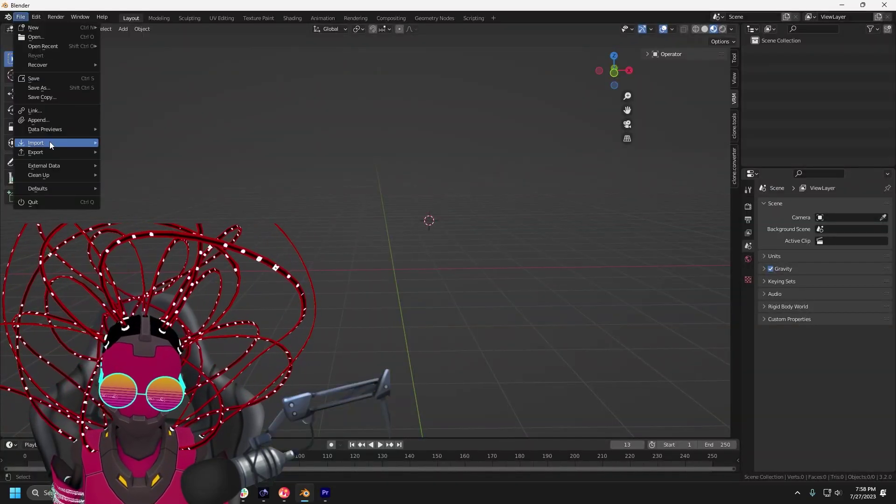
pyautogui.moveTo(50, 142)
pyautogui.click(151, 261)
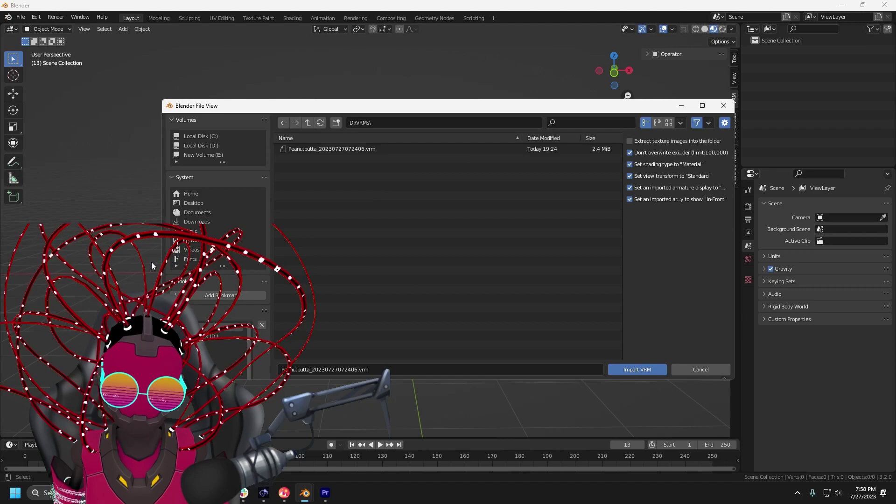
pyautogui.click(334, 150)
pyautogui.click(637, 369)
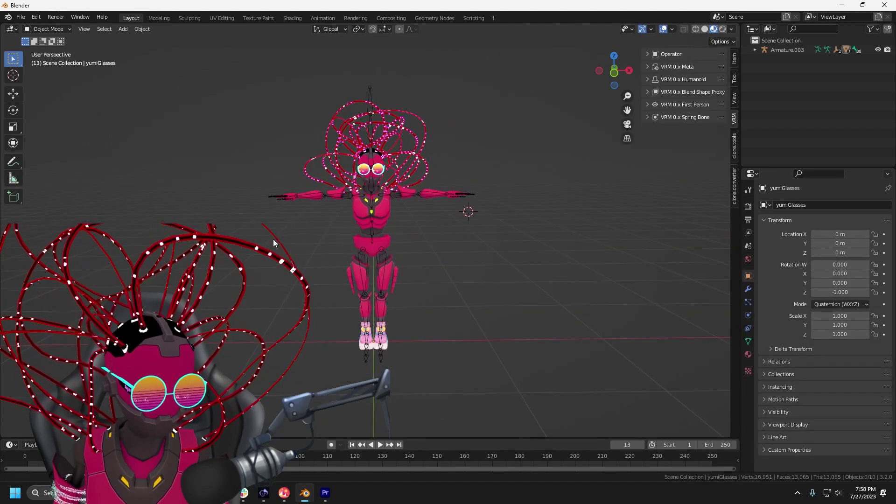
# - Select Armature.003 in the Outliner and box-select the whole avatar
pyautogui.click(753, 50)
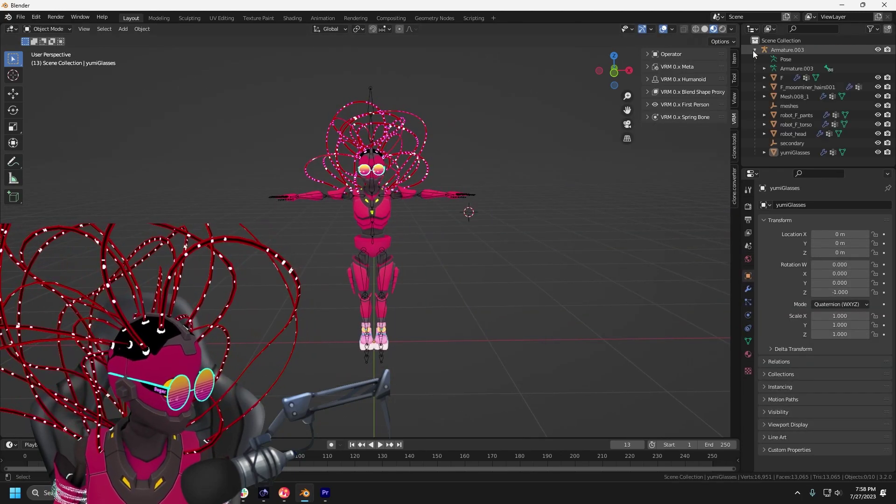
pyautogui.click(789, 50)
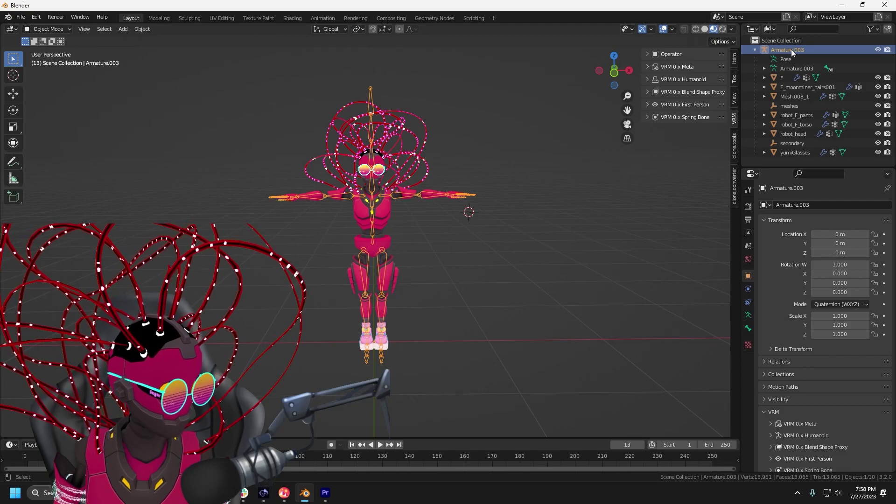
pyautogui.moveTo(489, 383); pyautogui.dragTo(229, 80)
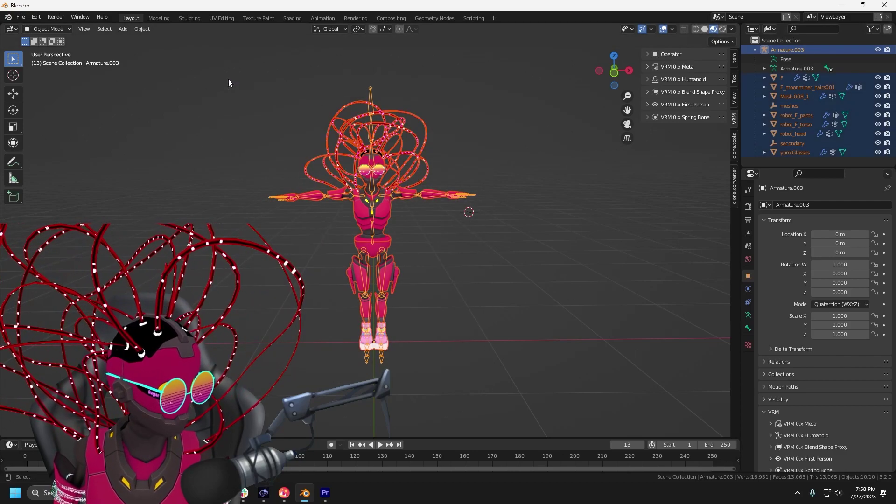
# - Set the avatar's X, Y and Z scale to 5 in Object properties
pyautogui.click(840, 315)
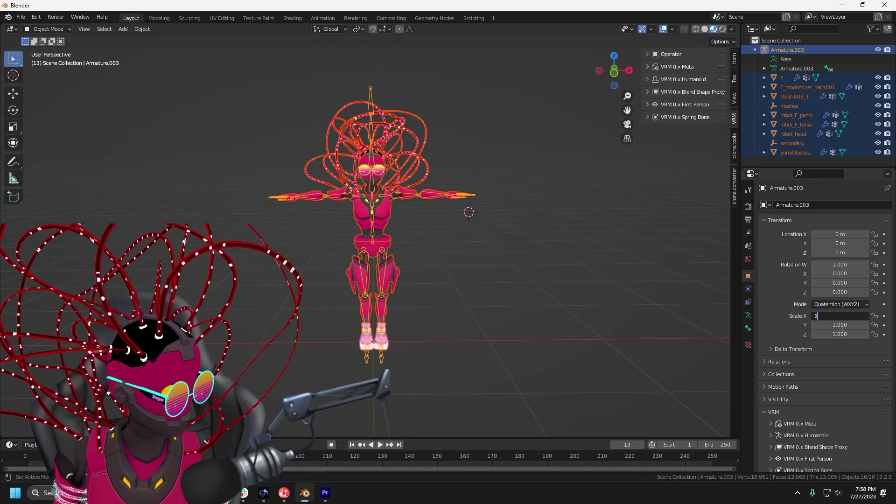
pyautogui.press('Return')
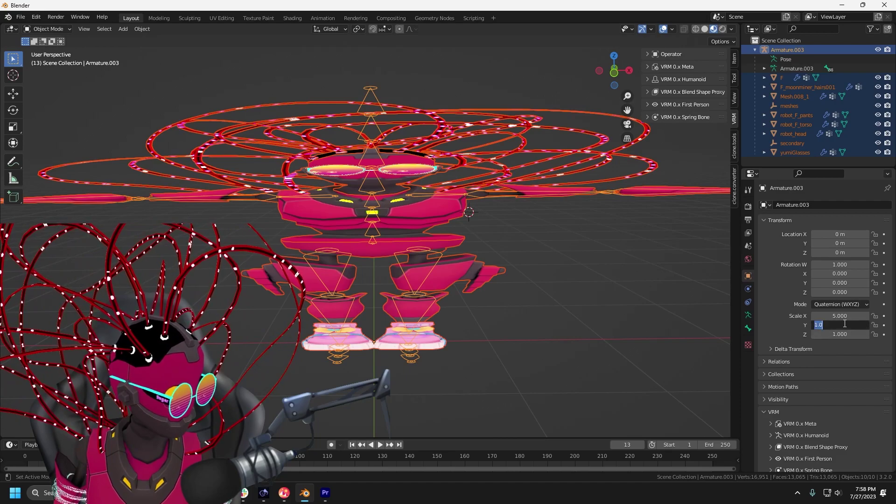
pyautogui.press('Return')
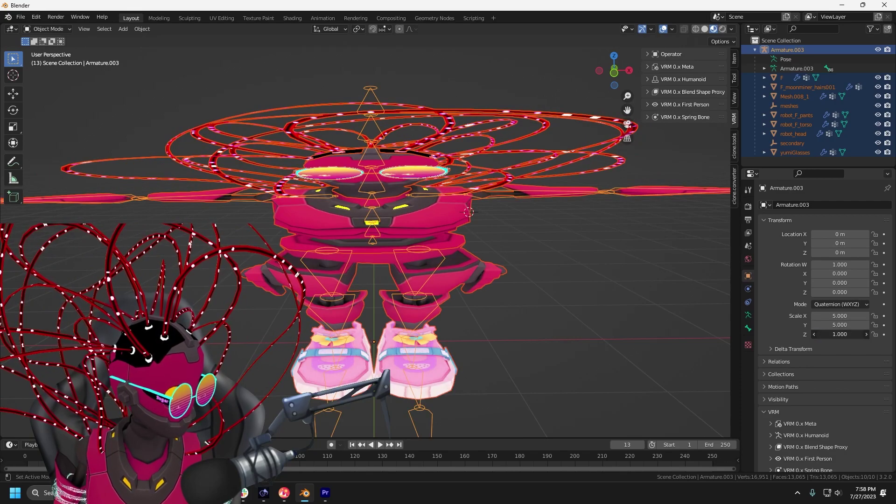
pyautogui.write('5')
pyautogui.press('Return')
pyautogui.scroll(-8, 382, 244)
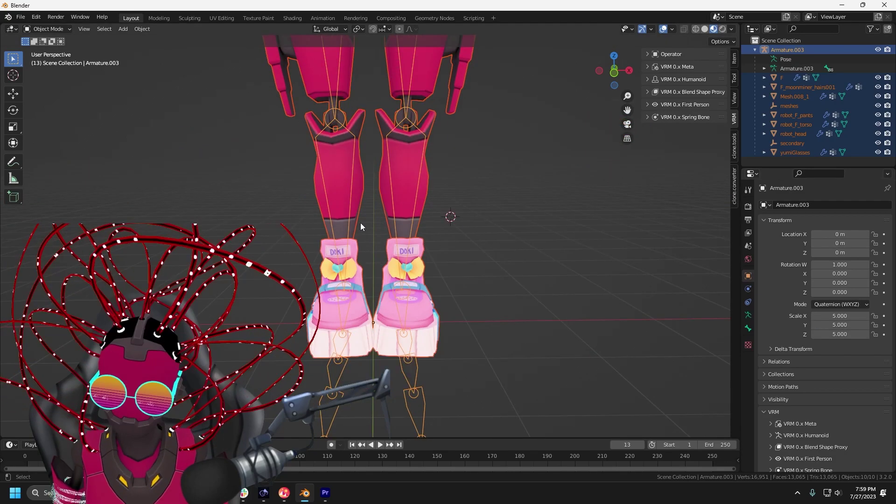
pyautogui.scroll(-2, 338, 175)
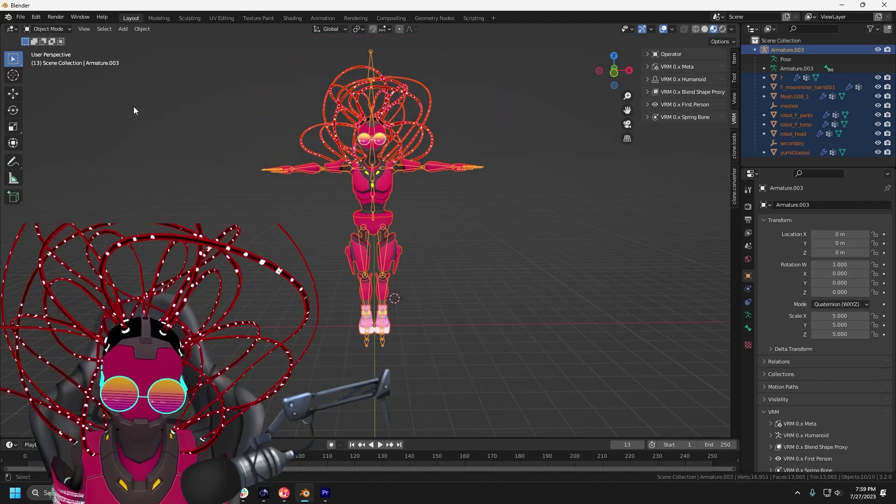
# - Export the enlarged avatar as a new VRM file
pyautogui.click(19, 18)
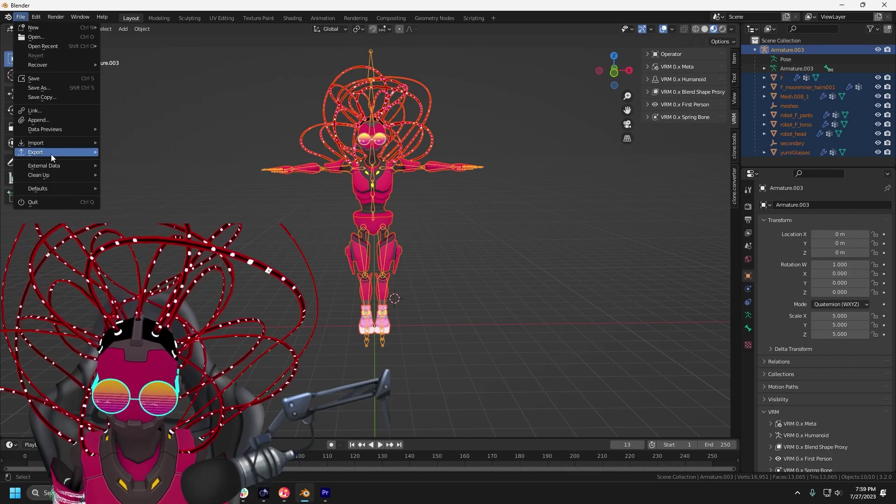
pyautogui.moveTo(51, 157)
pyautogui.click(193, 274)
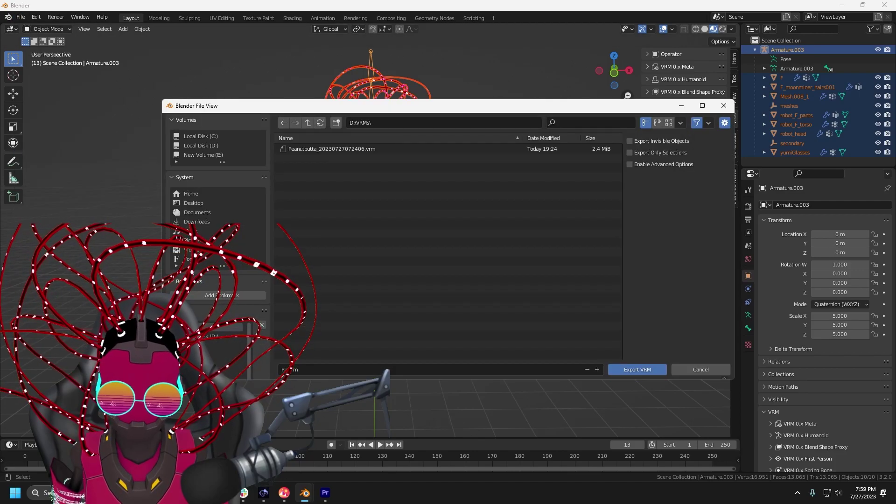
pyautogui.click(628, 371)
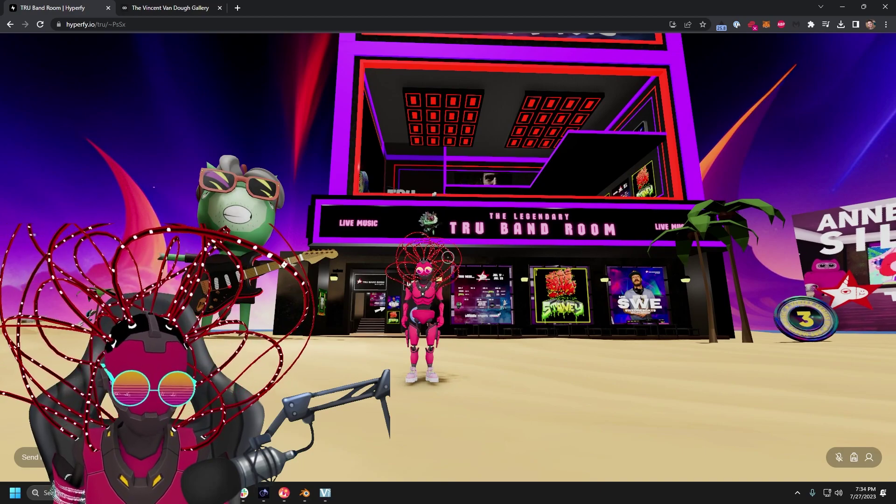
# - Load the enlarged Pb.vrm as the Hyperfy avatar via VRM under Change avatar
pyautogui.click(870, 458)
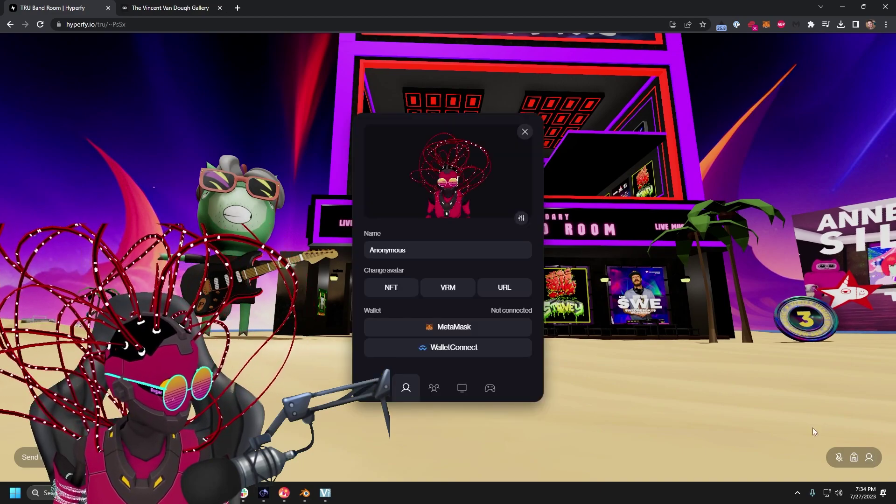
pyautogui.click(439, 290)
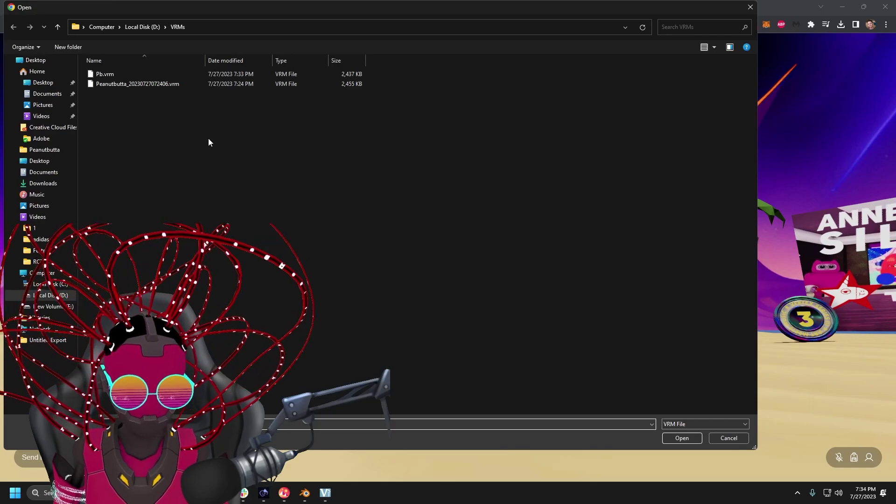
pyautogui.click(135, 74)
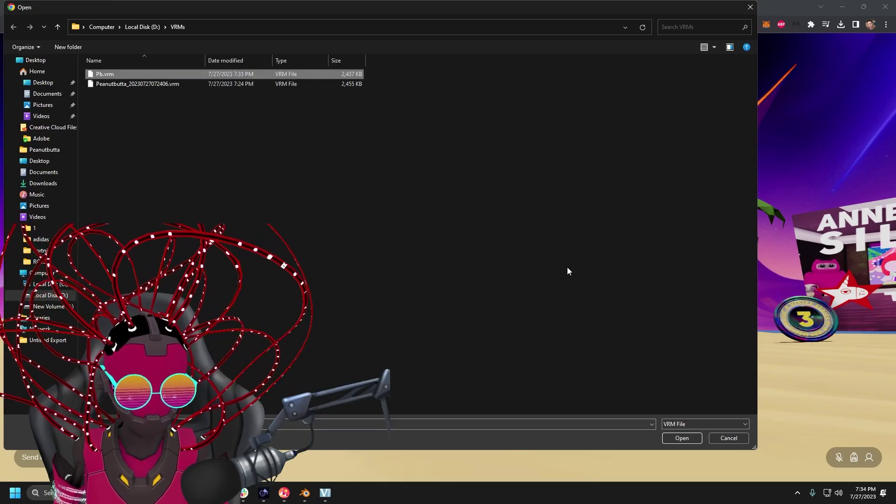
pyautogui.click(682, 438)
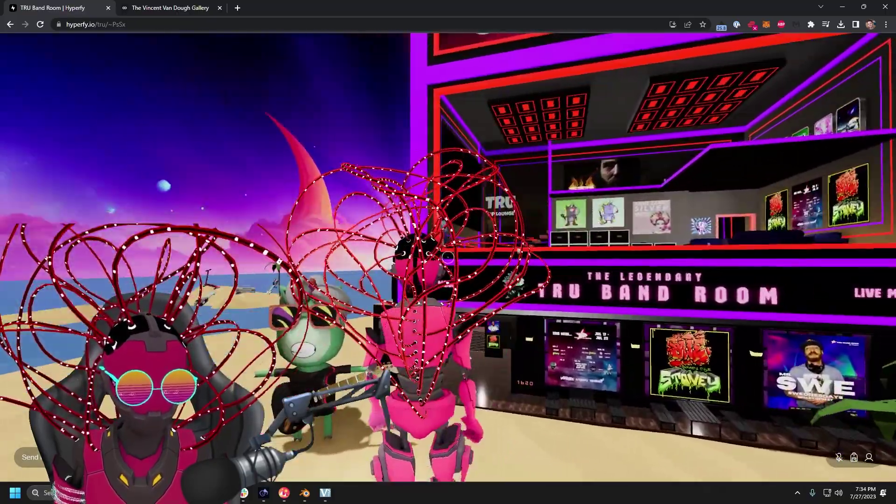
# - Turn the enlarged avatar toward the sea, then circle back to face the camera
pyautogui.press('d')
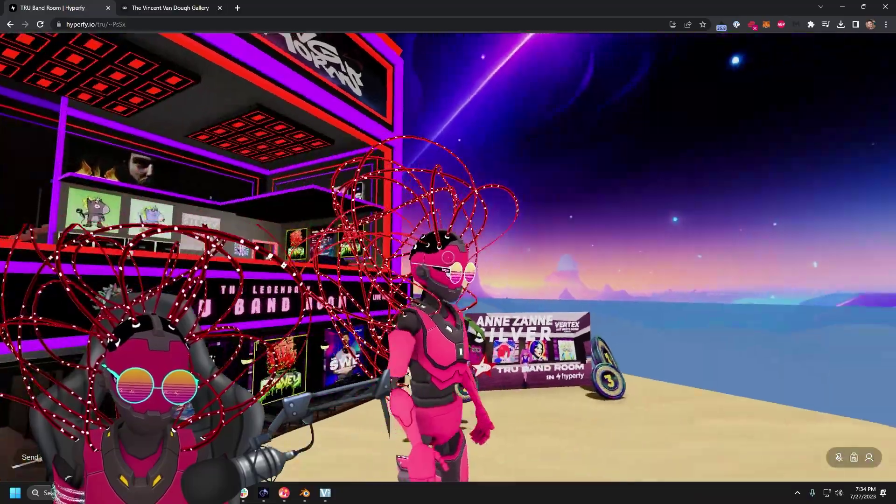
pyautogui.press('a')
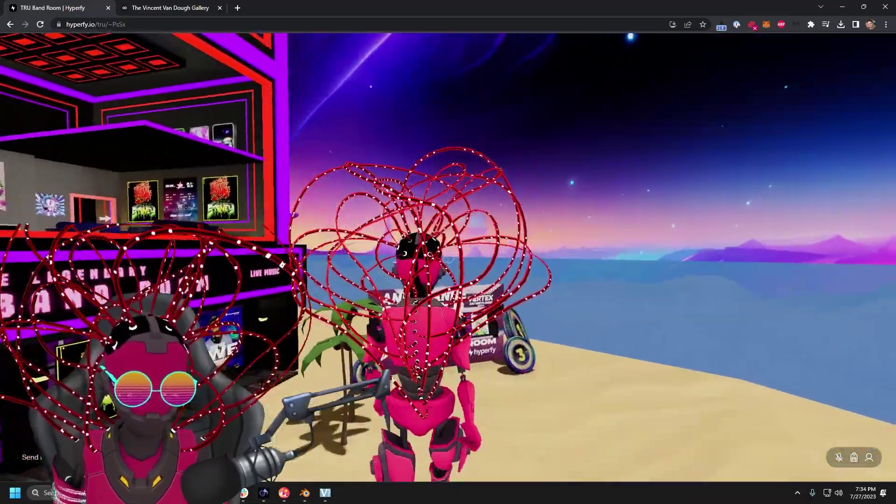
pyautogui.press('a')
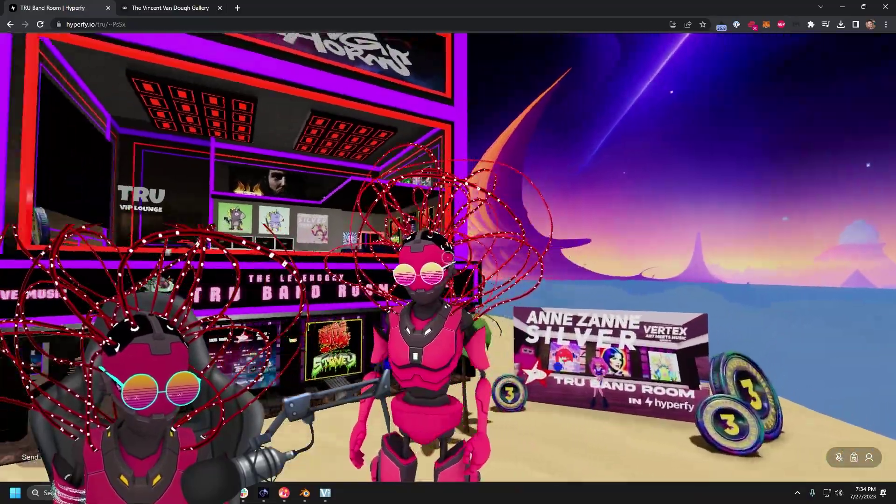